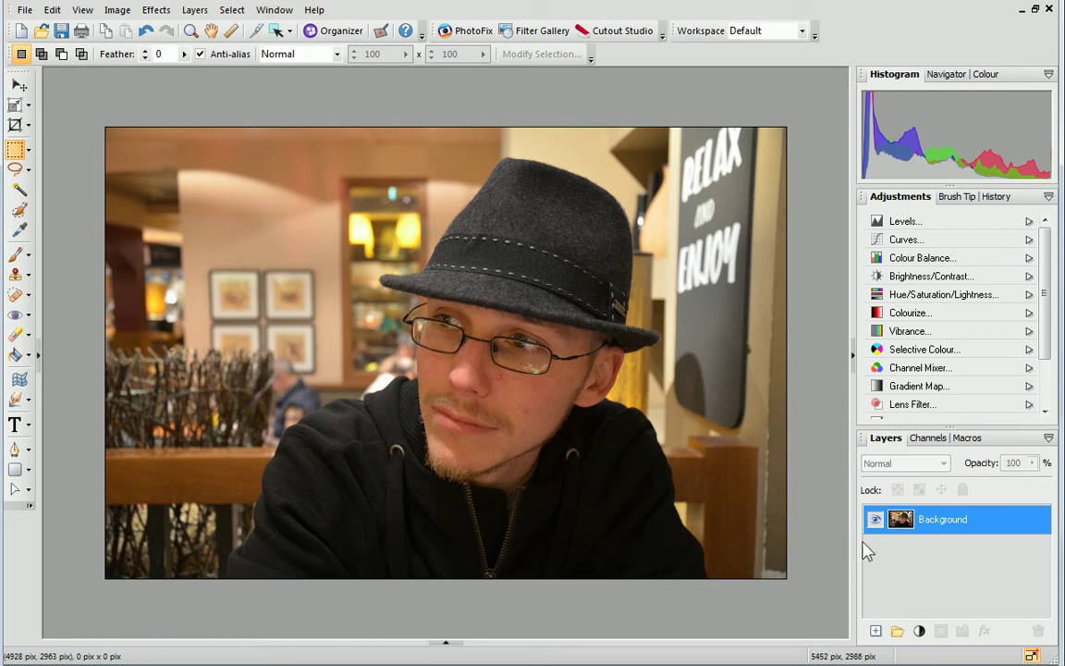
Duplicate the Background layer as a new layer named 'Blemish Removal'.
right_click(989, 526)
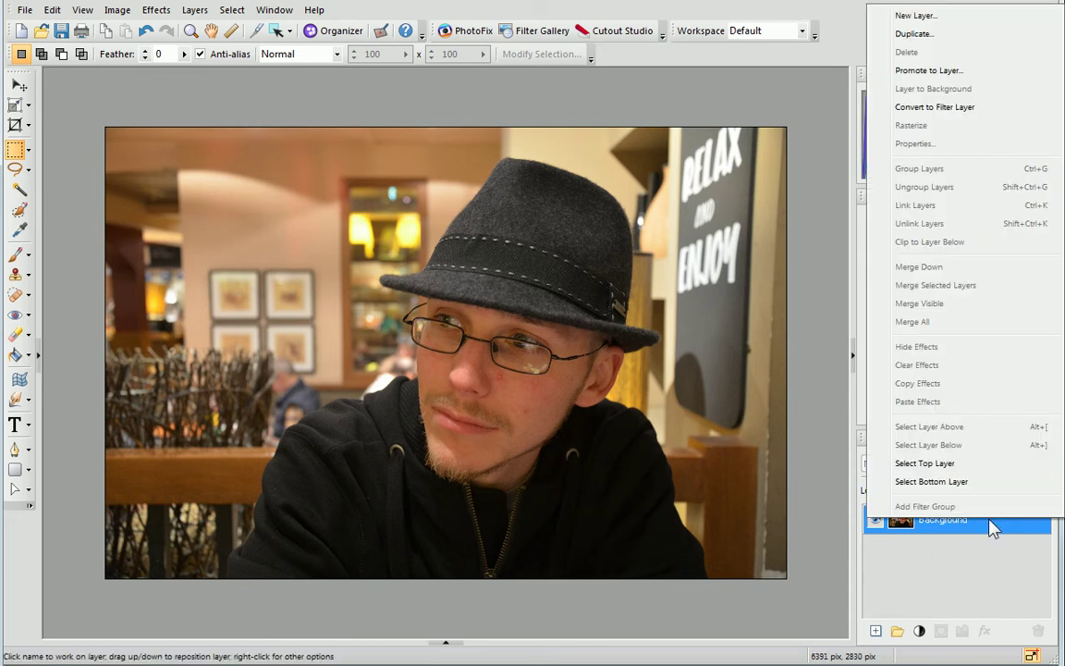
click(936, 35)
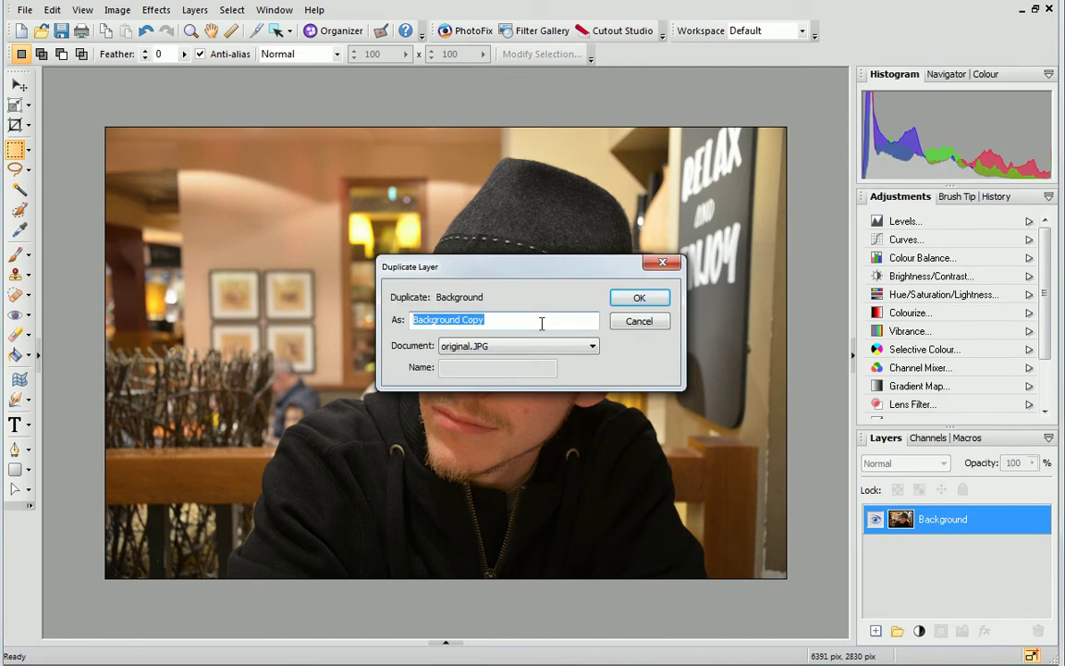
drag(542, 323, 410, 320)
text(Blemish Re)
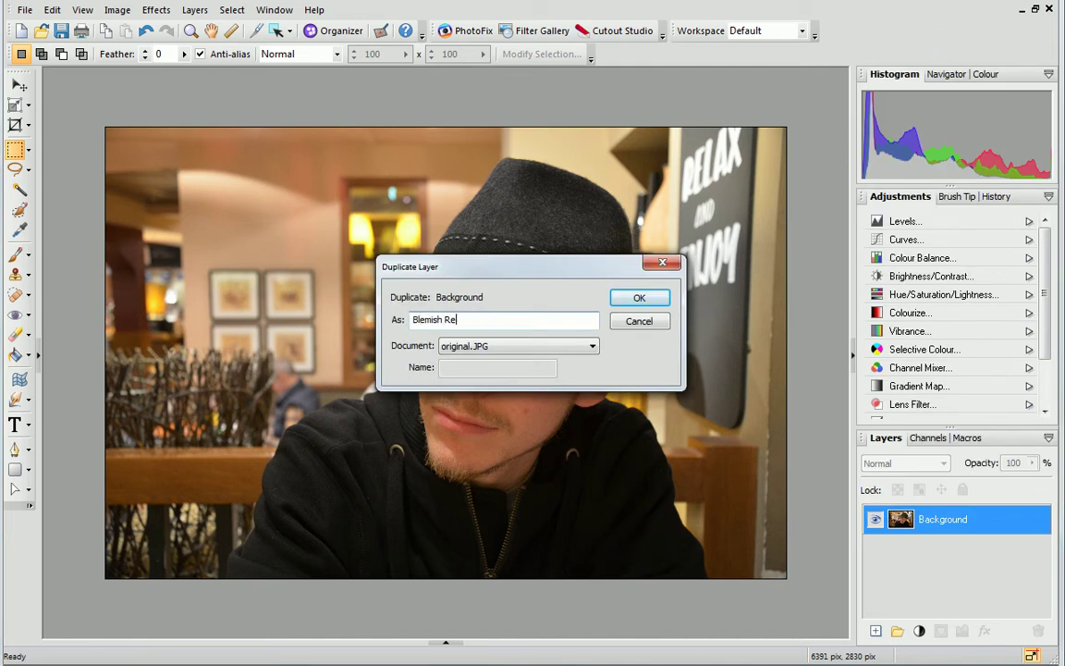
text(moval)
click(633, 298)
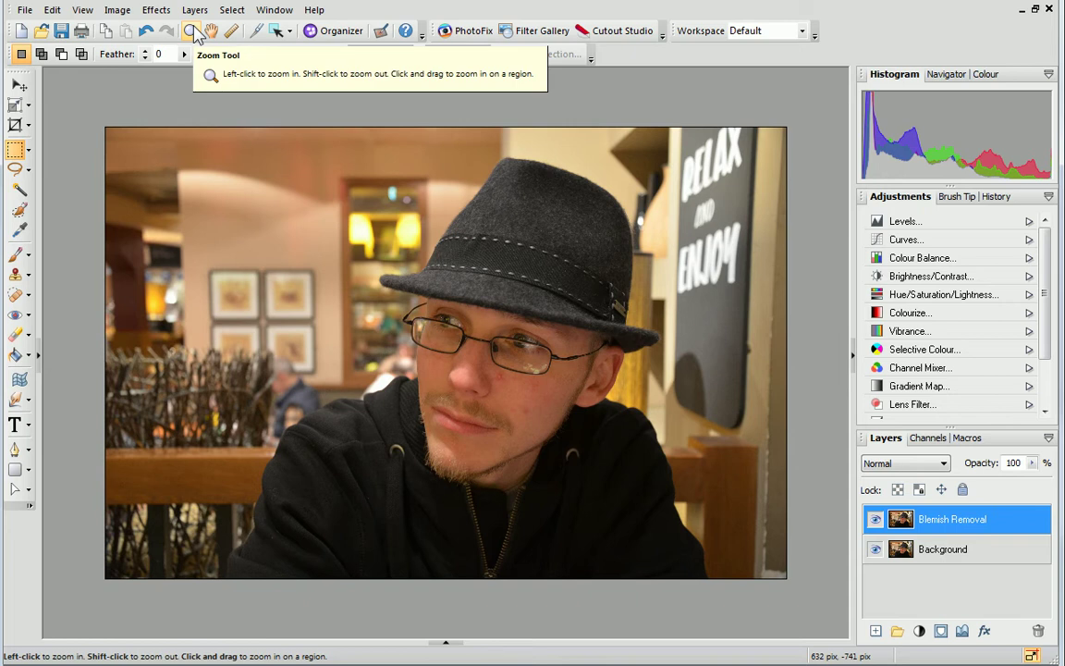
Zoom in on the man's face and select the Blemish Remover tool.
click(192, 33)
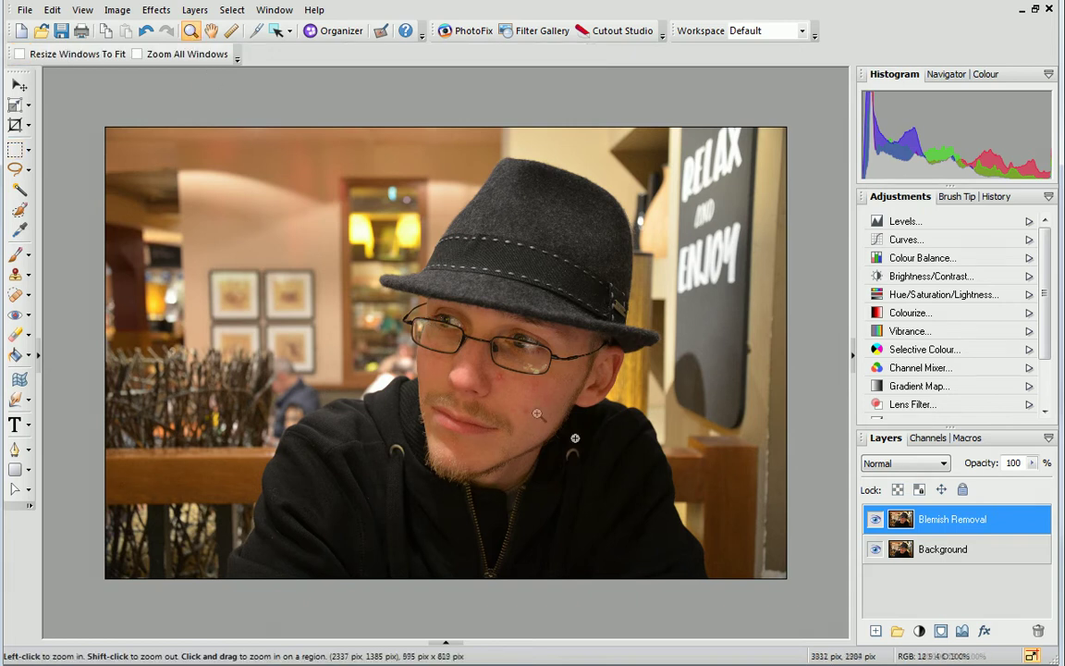
drag(575, 437, 713, 497)
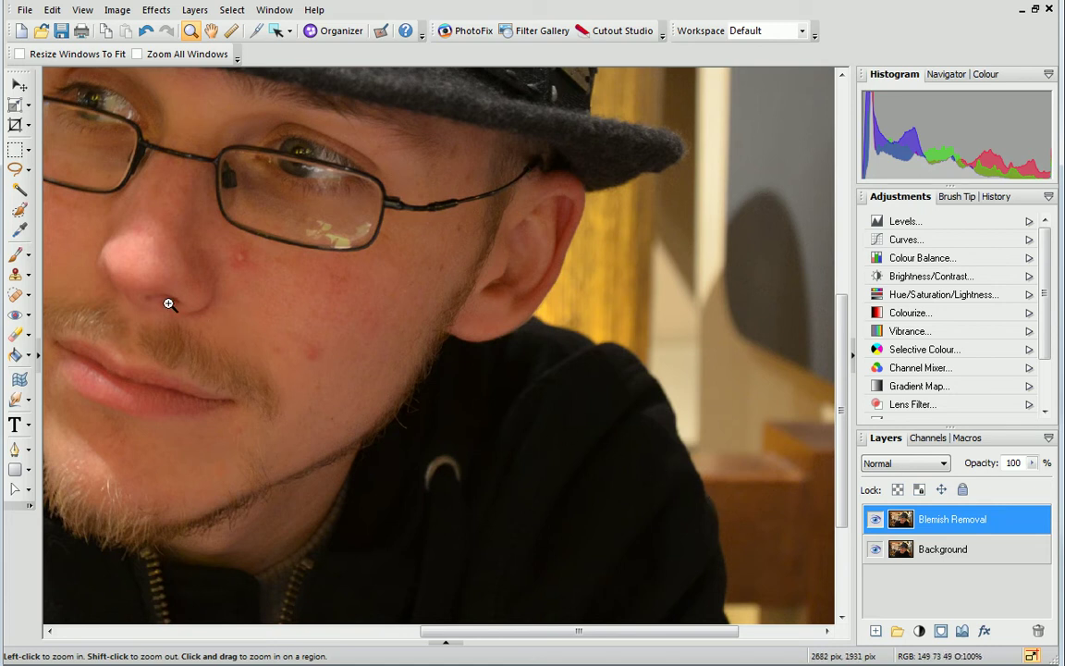
click(29, 299)
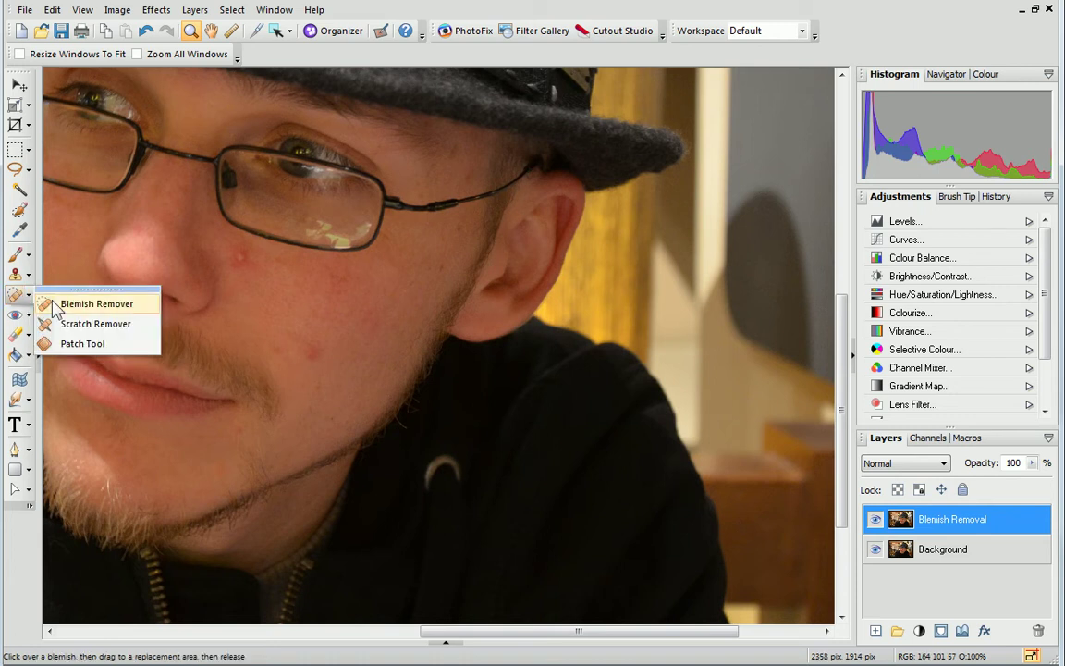
click(92, 304)
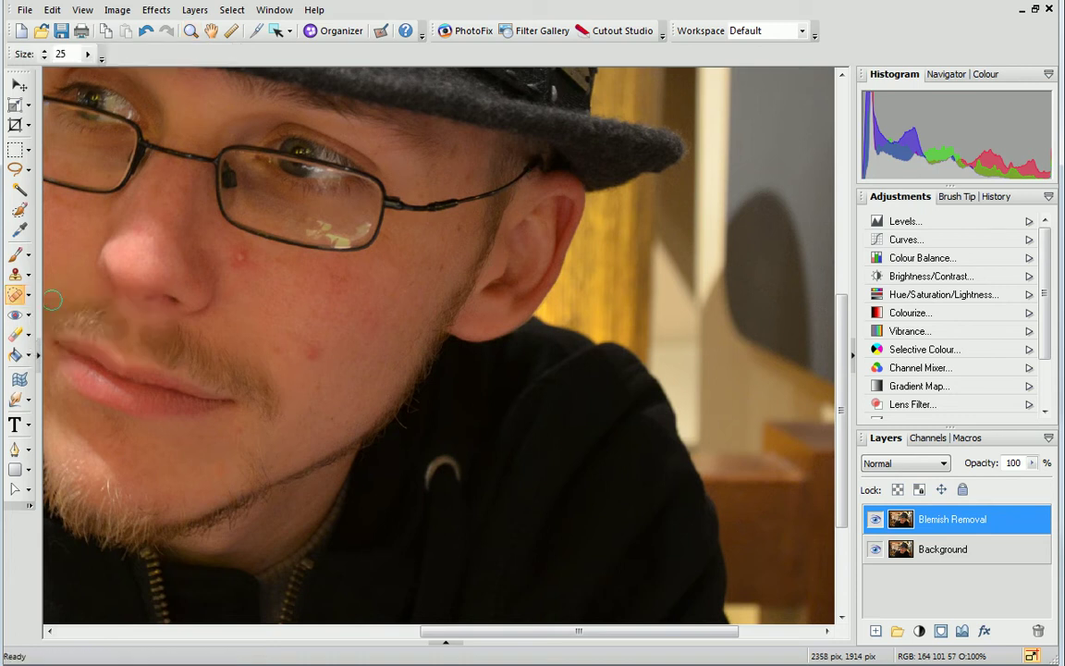
Set the Blemish Remover size to 56 and fix the cheek spots, sampling skin from the chin.
click(89, 57)
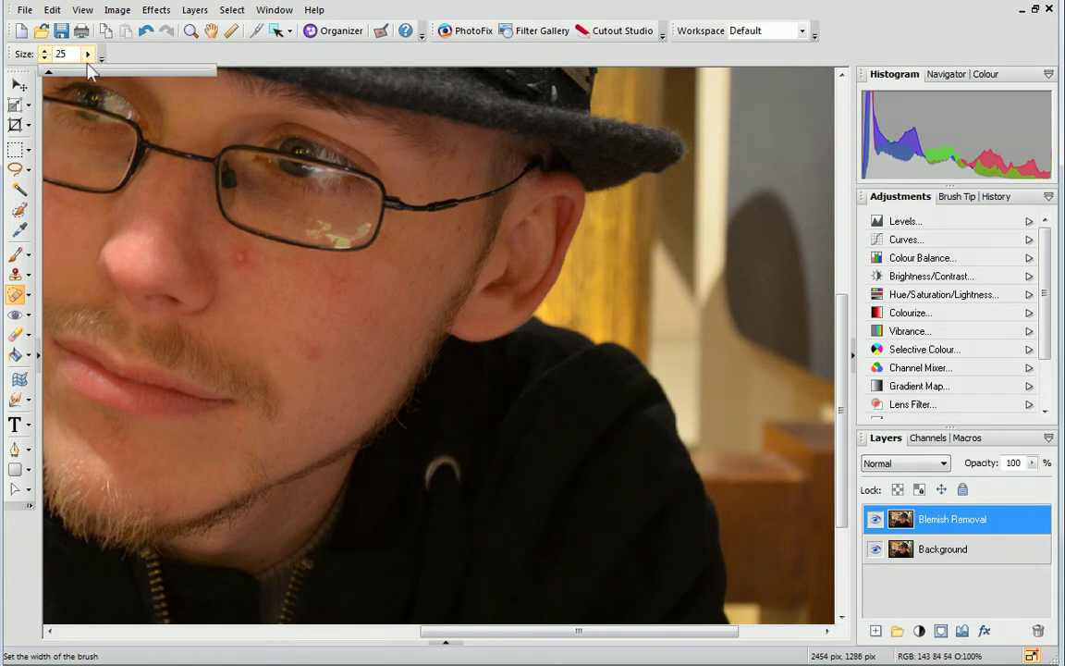
mouse_move(90, 57)
mouse_down()
mouse_move(79, 74)
mouse_move(55, 78)
mouse_up()
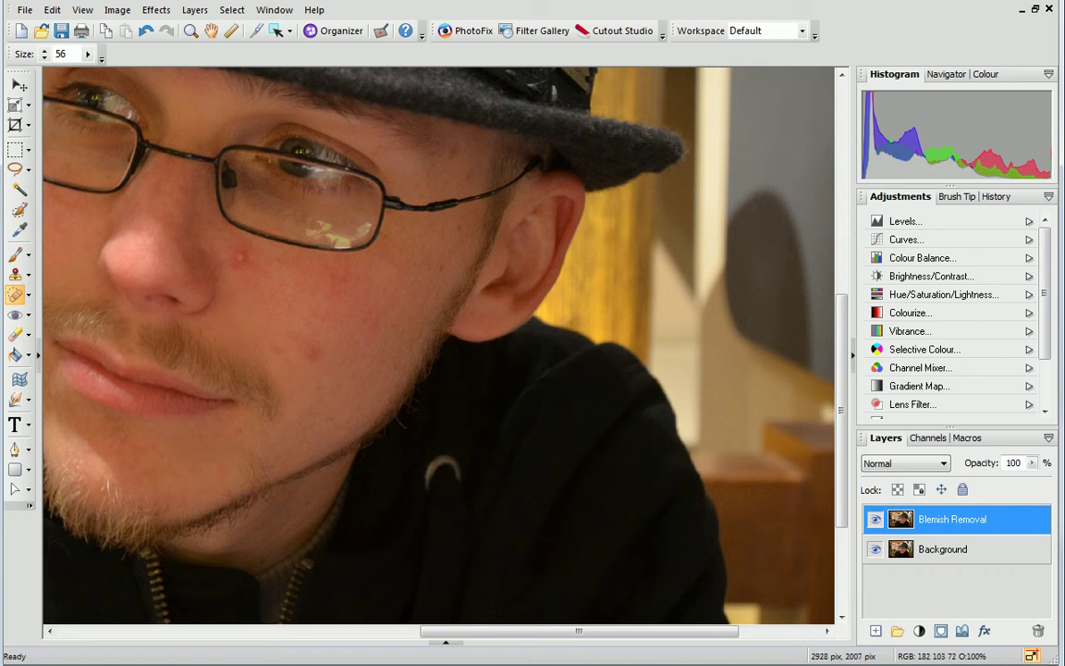
click(312, 349)
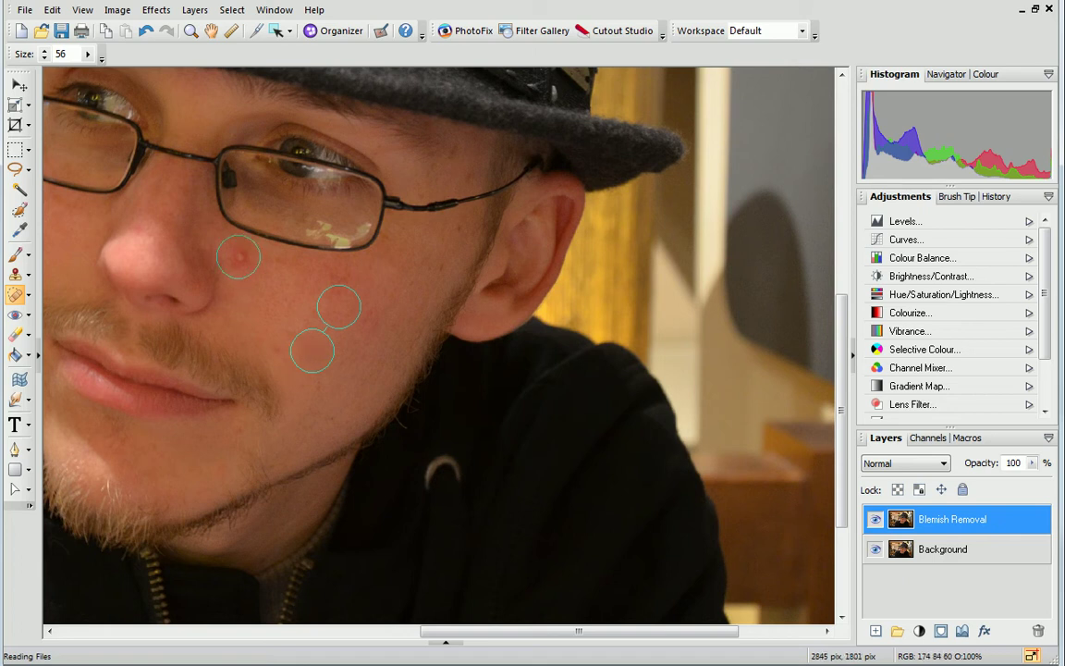
click(238, 258)
drag(239, 258, 313, 333)
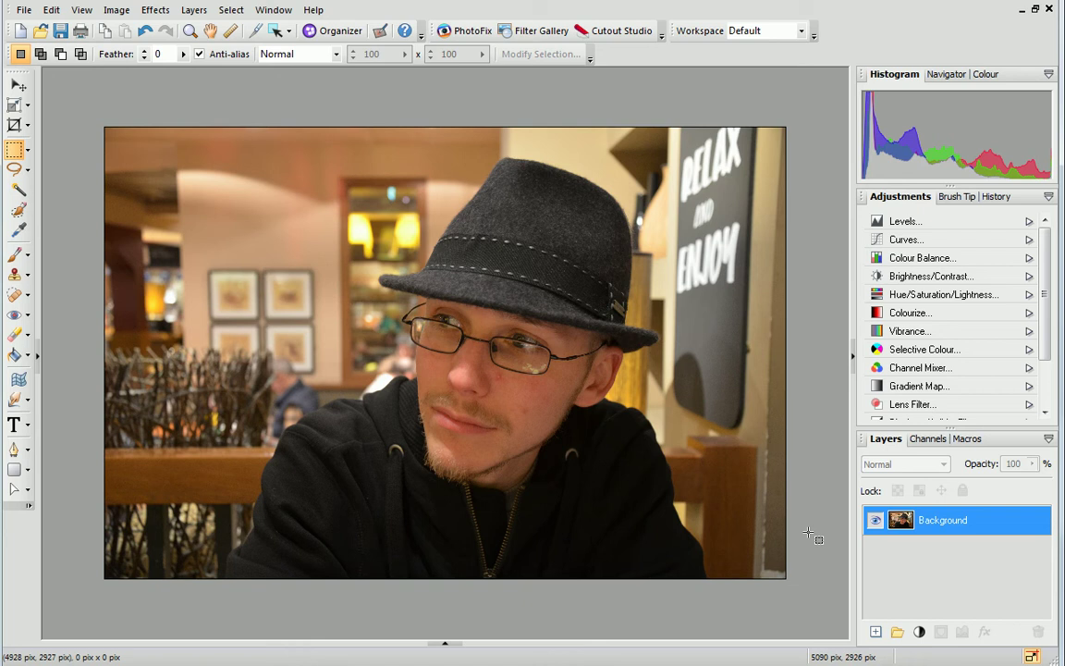
Duplicate the Background layer again as a layer named 'Blemish Removal'.
right_click(990, 527)
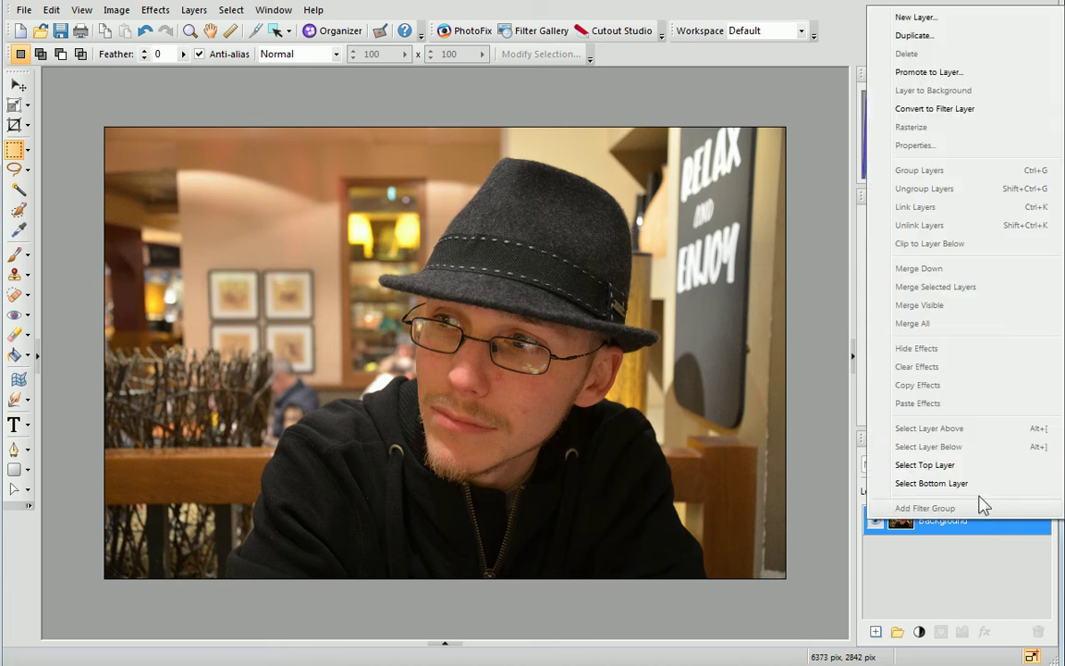
click(960, 37)
click(523, 319)
key(ctrl+a)
text(Blemish Removal)
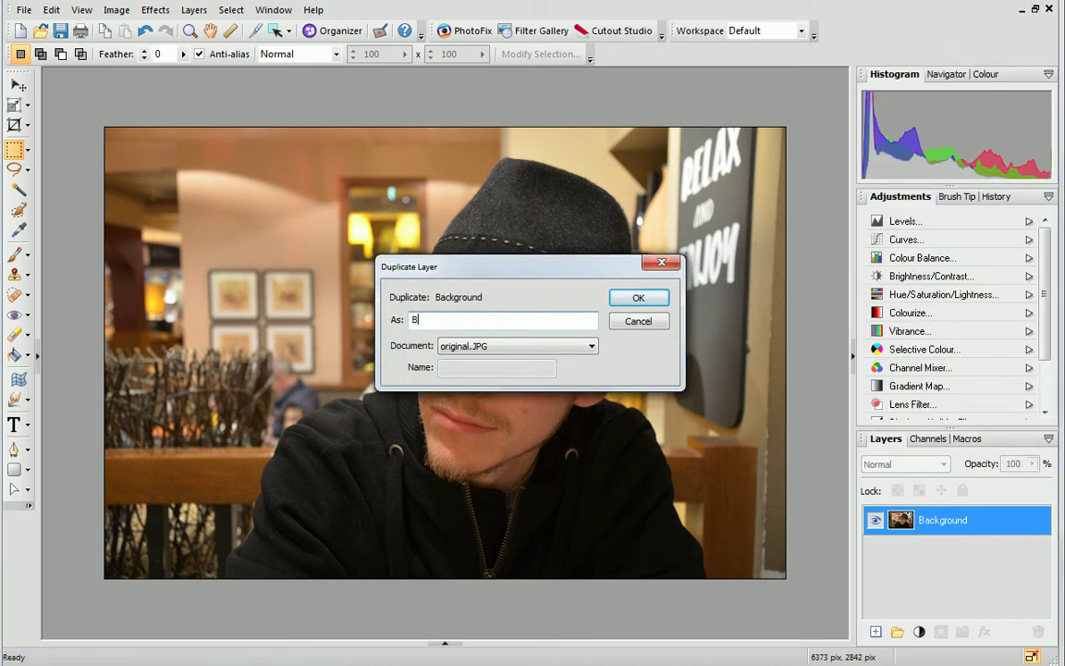
click(629, 298)
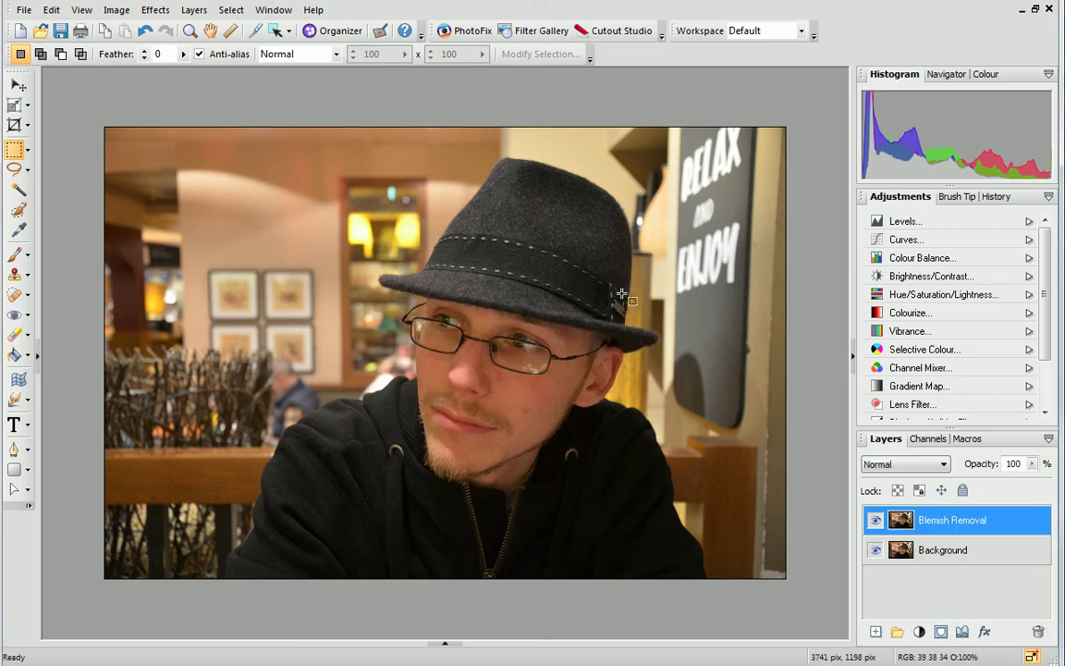
Zoom in on the man's face and select the Patch Tool.
click(190, 30)
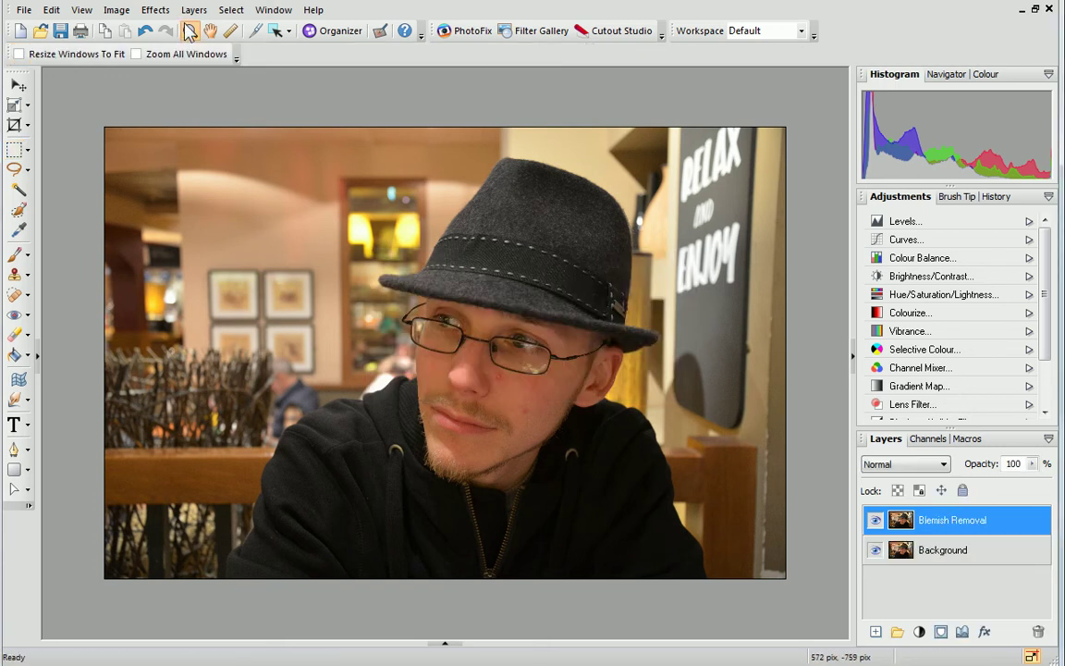
click(625, 435)
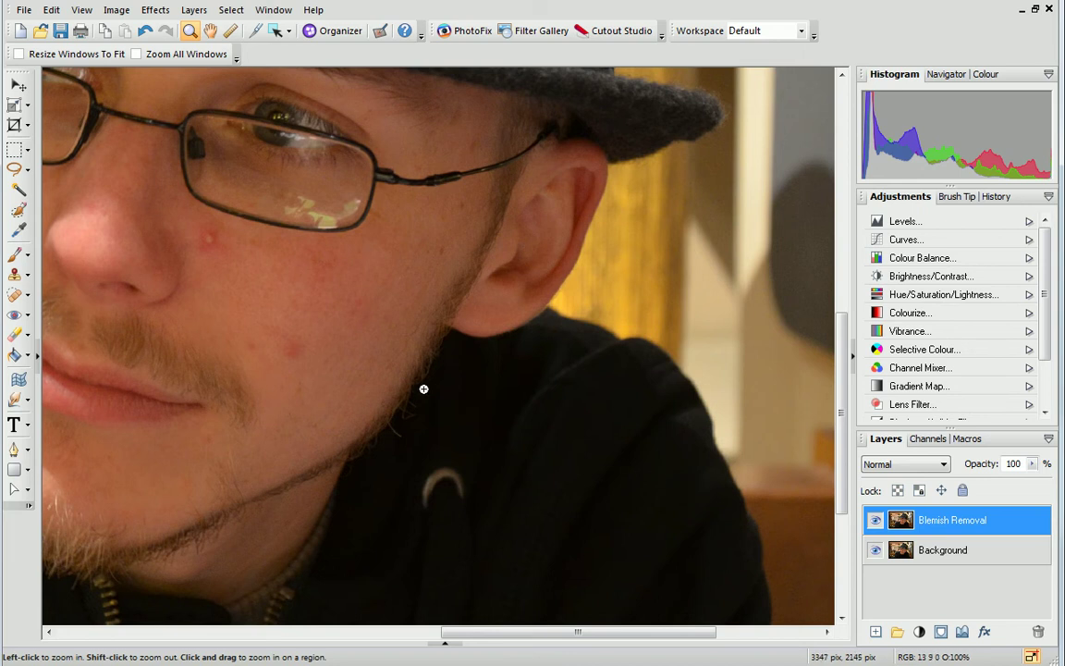
click(30, 297)
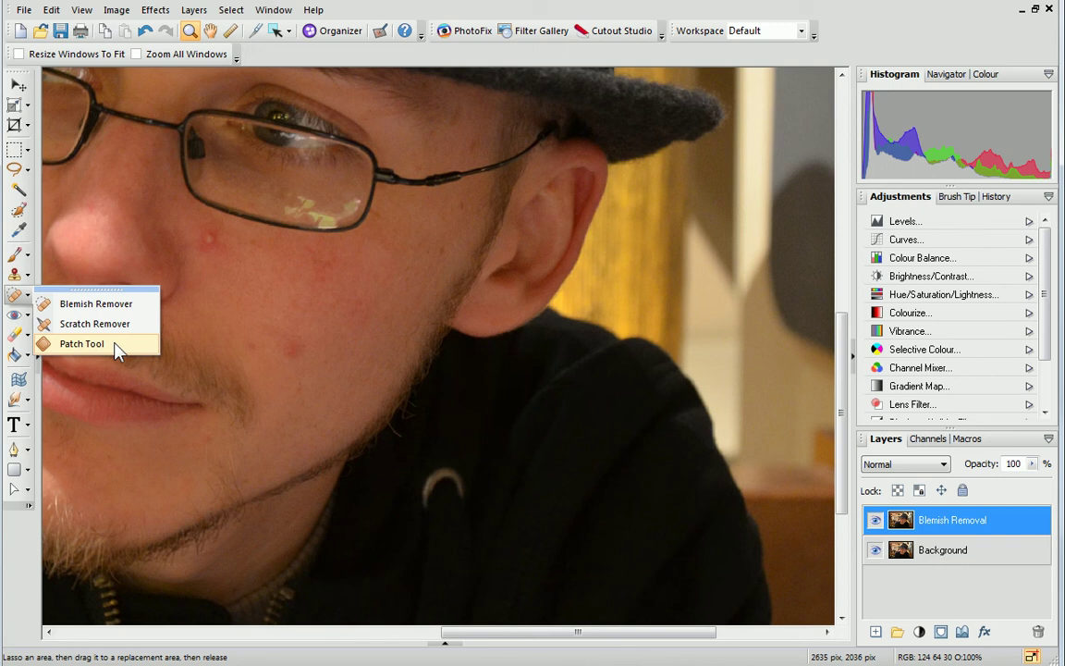
click(84, 344)
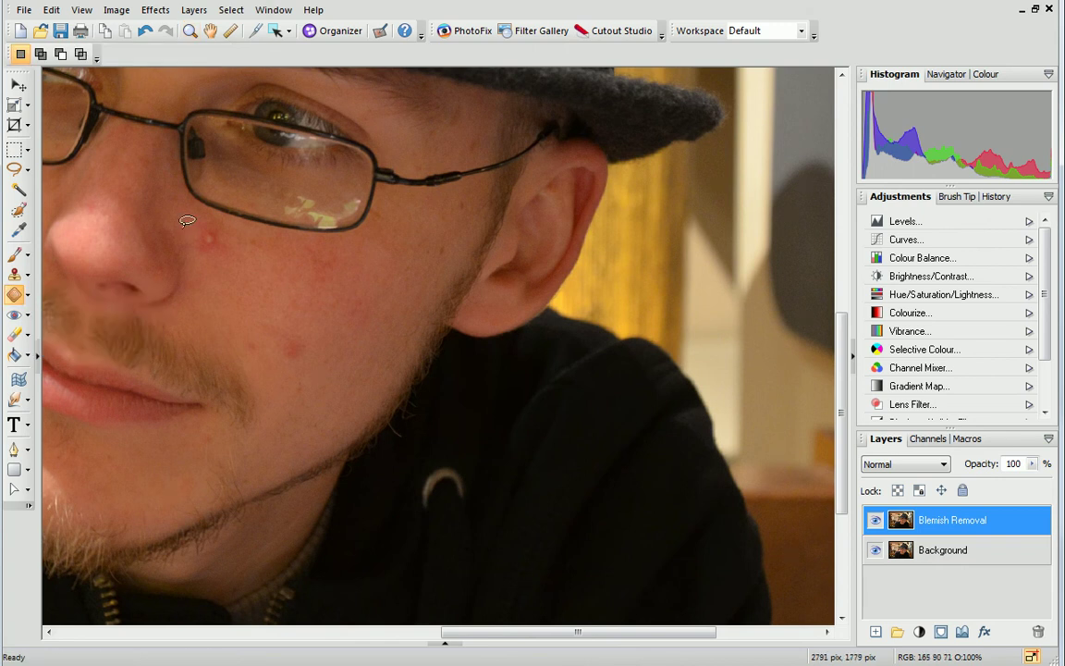
Patch the red spot under the glasses with chin skin, then clear the selection.
mouse_move(182, 230)
mouse_down()
mouse_move(198, 247)
mouse_move(223, 248)
mouse_move(218, 222)
mouse_move(199, 211)
mouse_move(188, 222)
mouse_up()
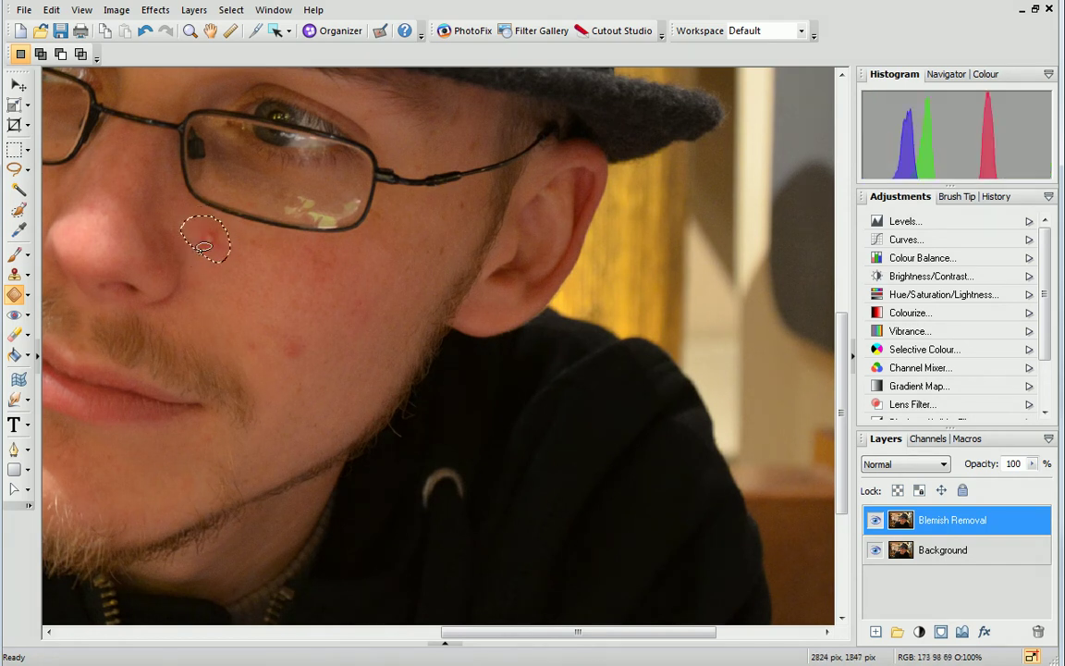
drag(208, 234, 282, 276)
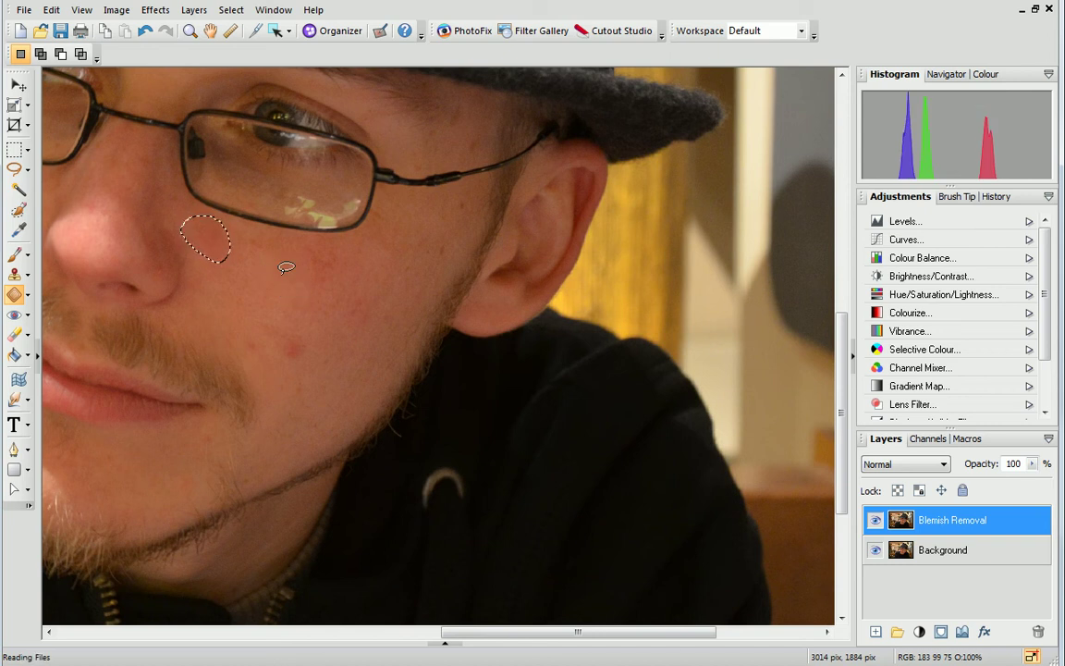
key(ctrl+d)
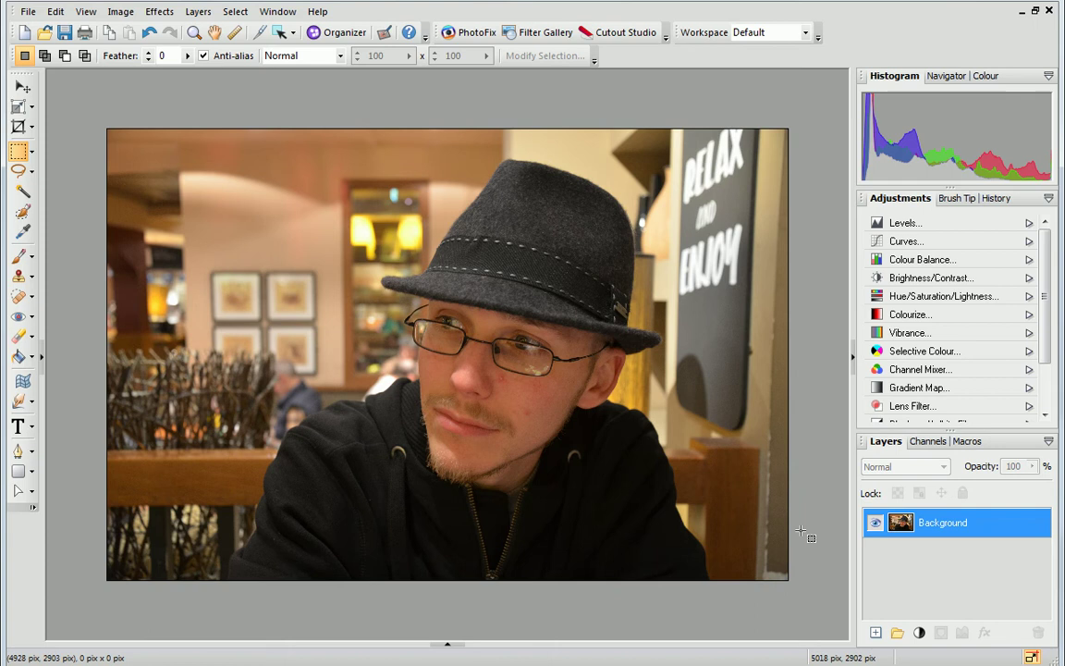
Create a new empty layer named 'Clone'.
click(876, 632)
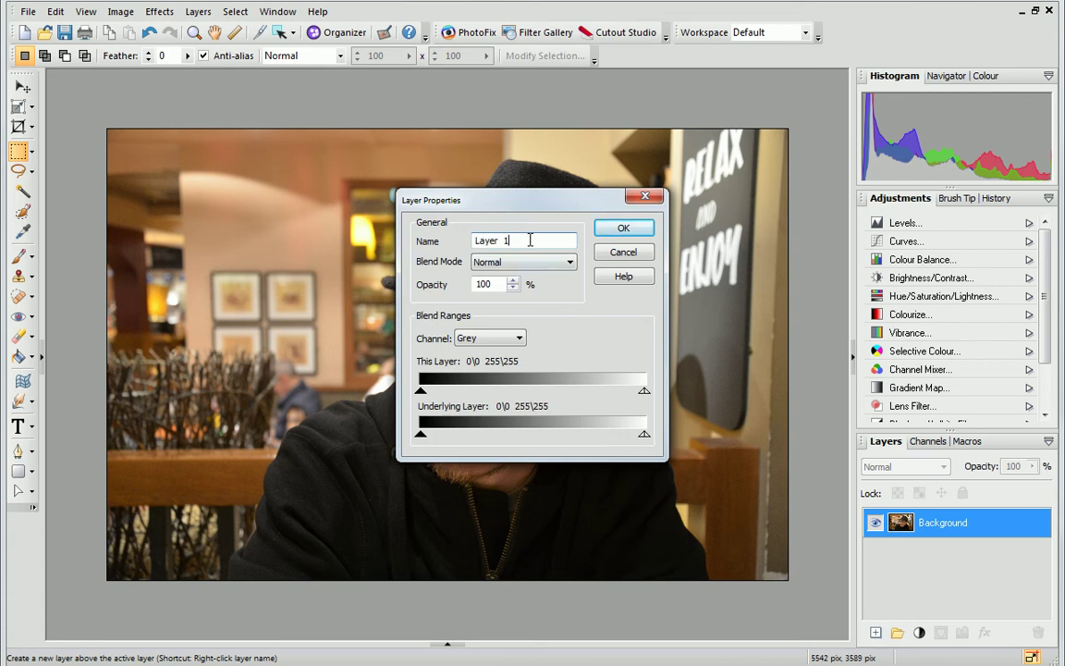
text(Clone)
click(610, 236)
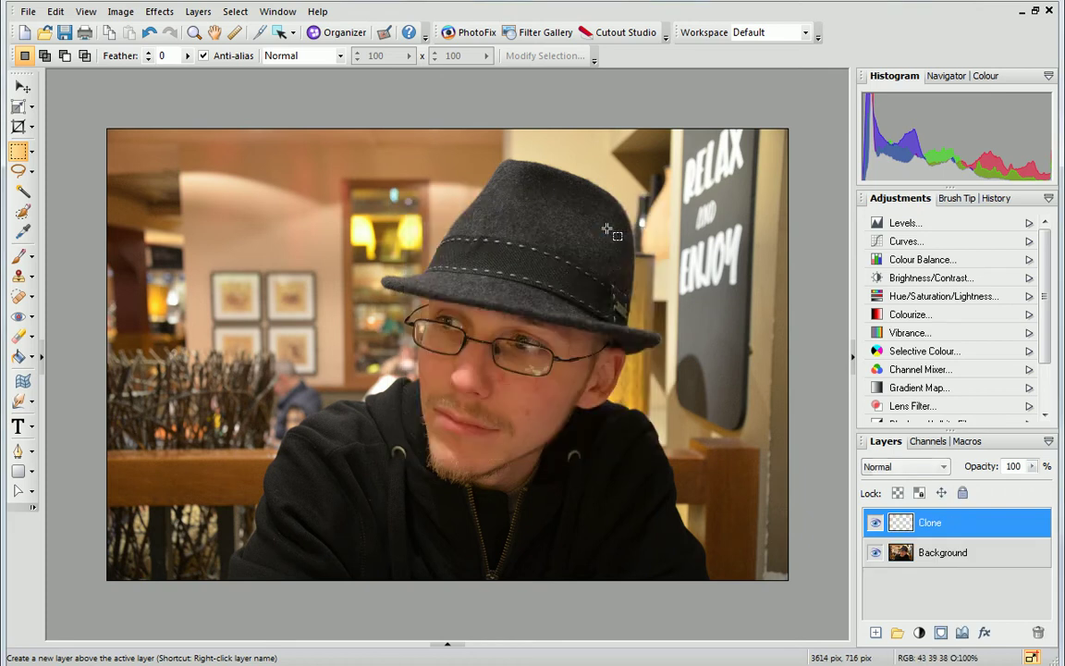
Zoom in on the blemished cheek, select the Clone Tool and show the Brush Tip presets.
click(194, 32)
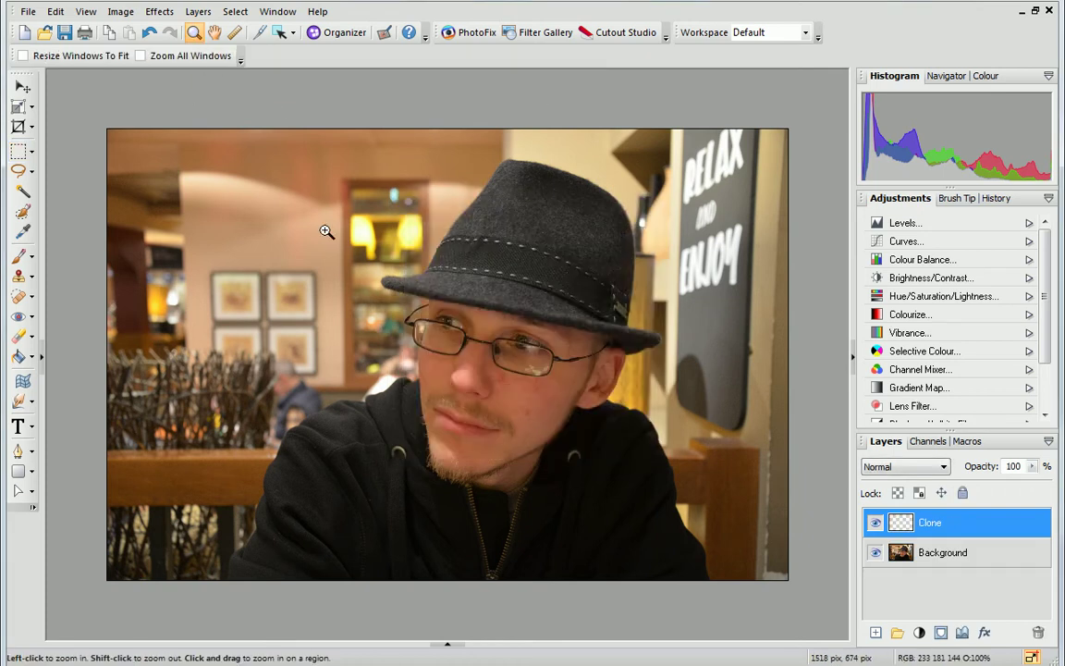
drag(488, 360, 604, 460)
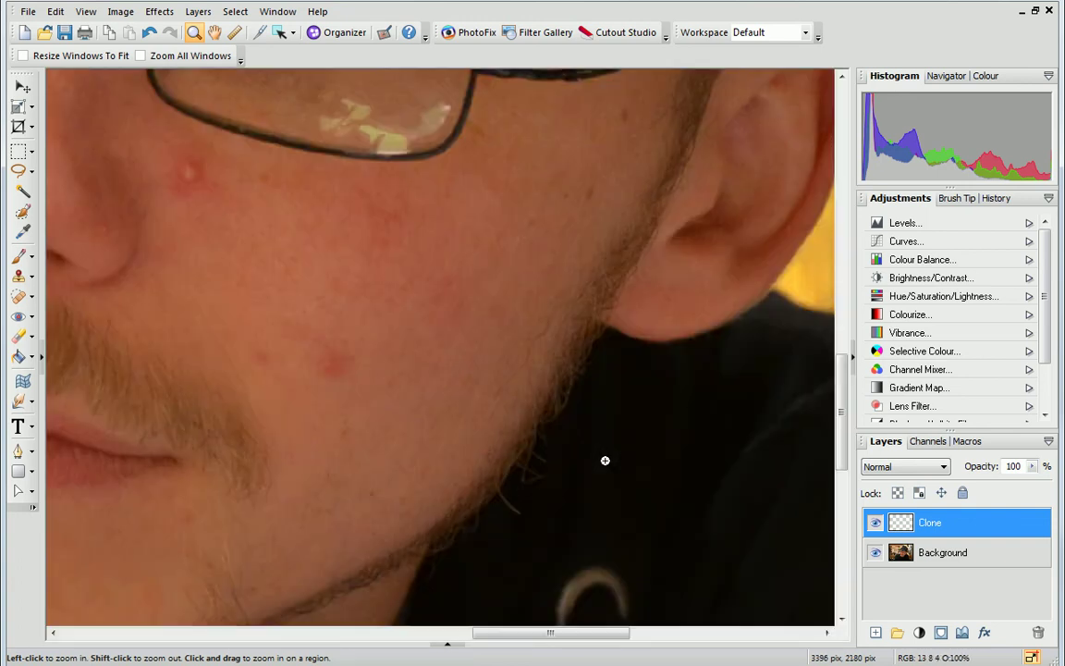
click(32, 277)
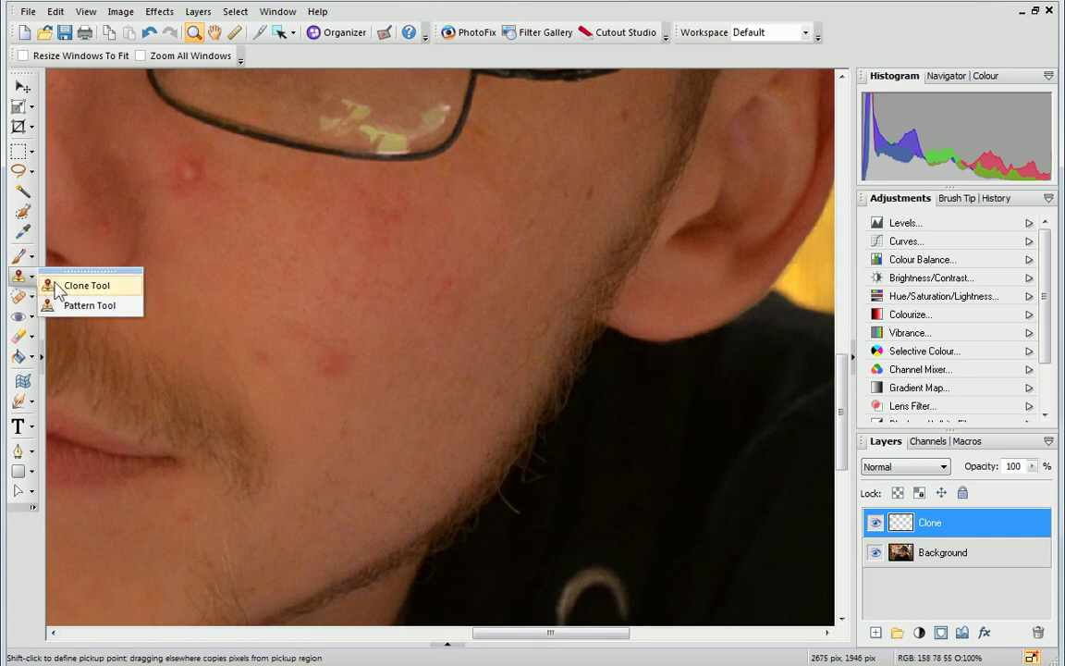
click(58, 287)
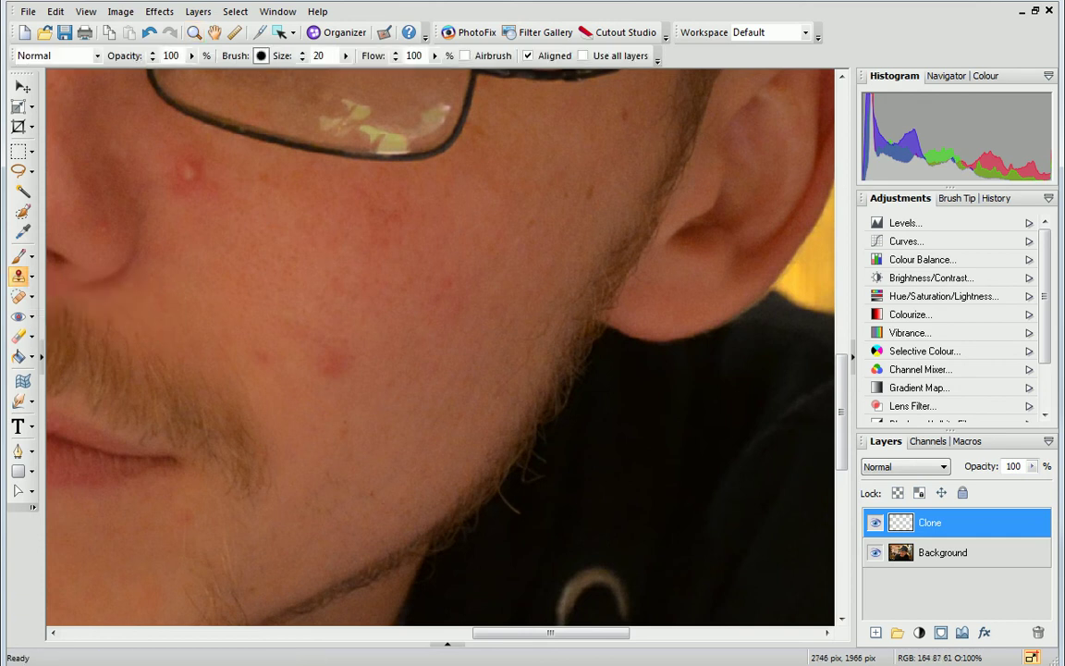
click(955, 199)
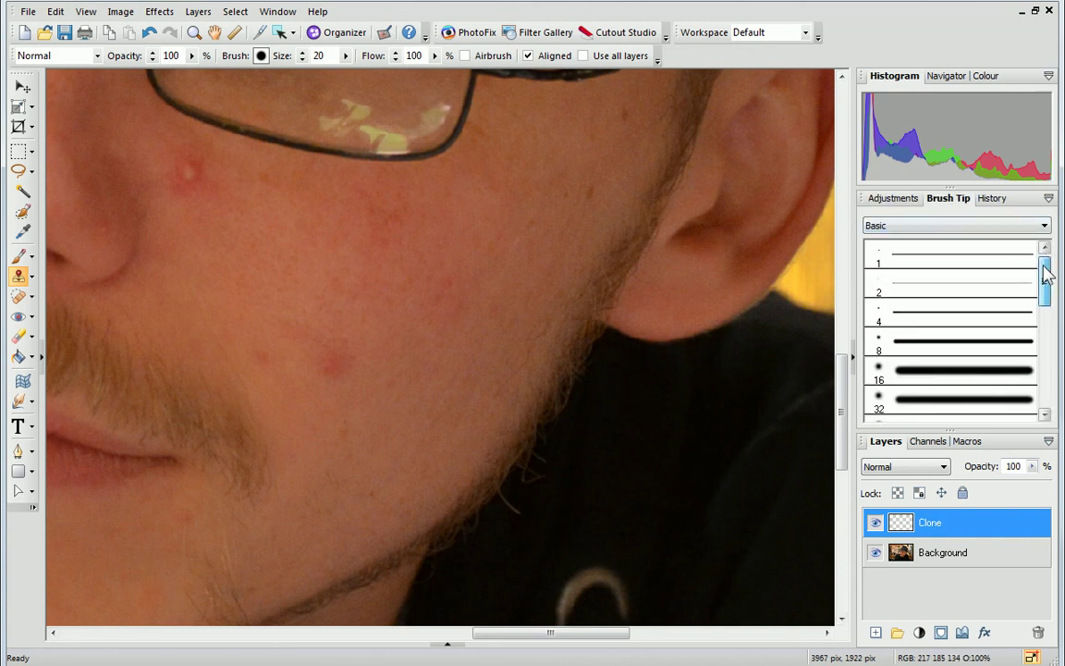
Choose the soft 128 brush tip, set clone size to 111, and enable Use all layers.
drag(1043, 274, 1041, 305)
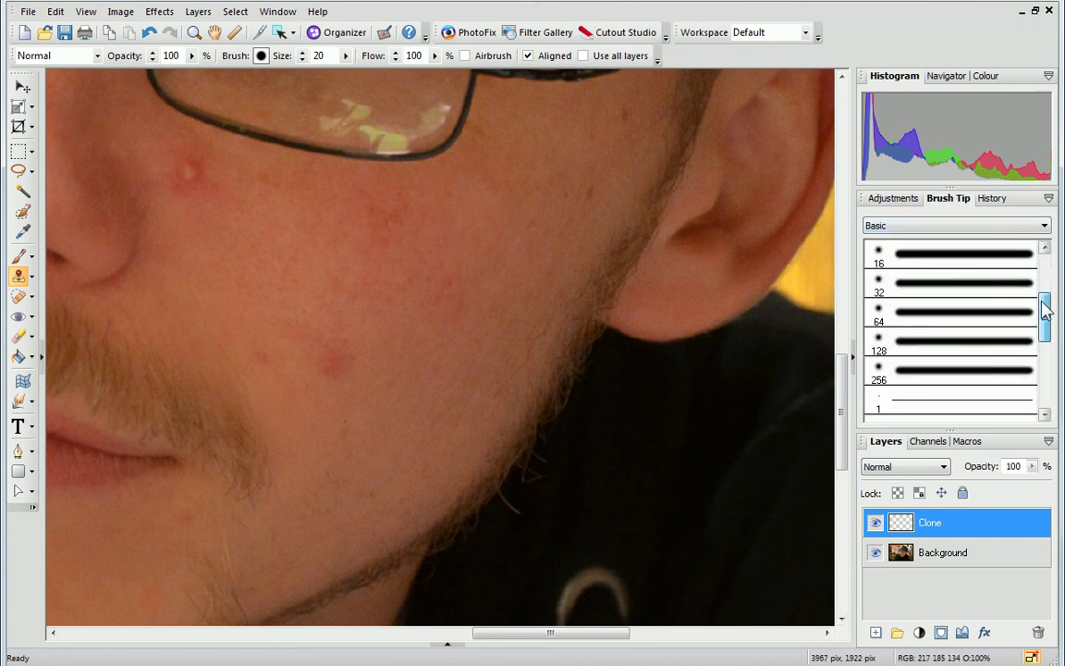
click(1006, 345)
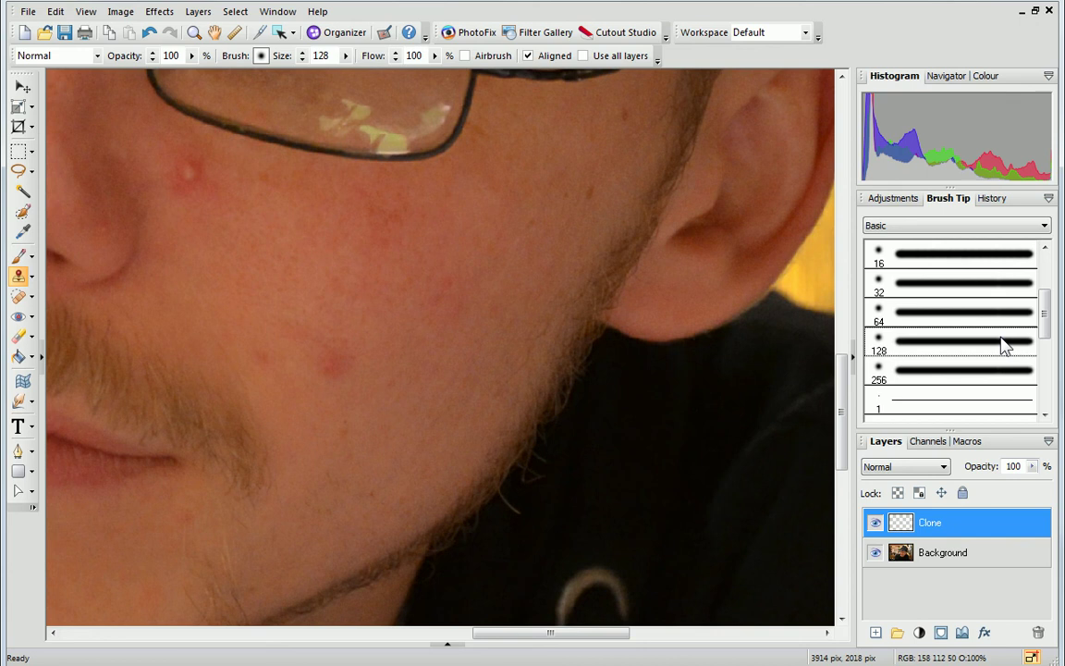
click(344, 58)
drag(323, 71, 320, 75)
click(588, 61)
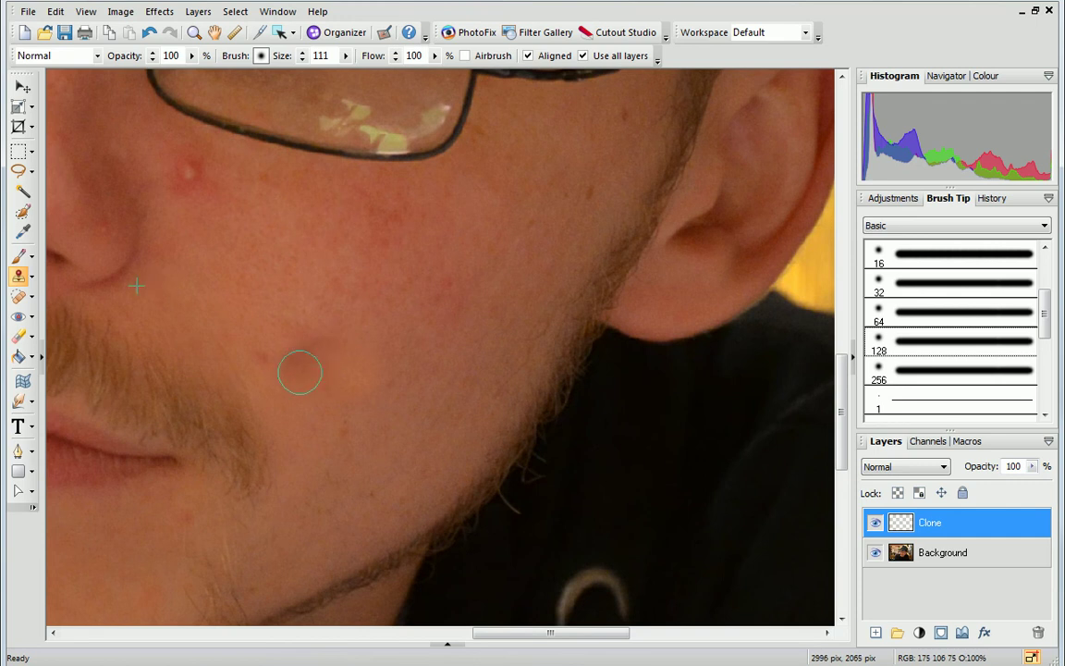
Clone clean skin over the red cheek spot and the small pimple below the glasses.
mouse_move(299, 372)
mouse_down()
mouse_move(259, 319)
mouse_move(238, 343)
mouse_move(208, 305)
mouse_move(220, 270)
mouse_move(236, 270)
mouse_move(199, 305)
mouse_up()
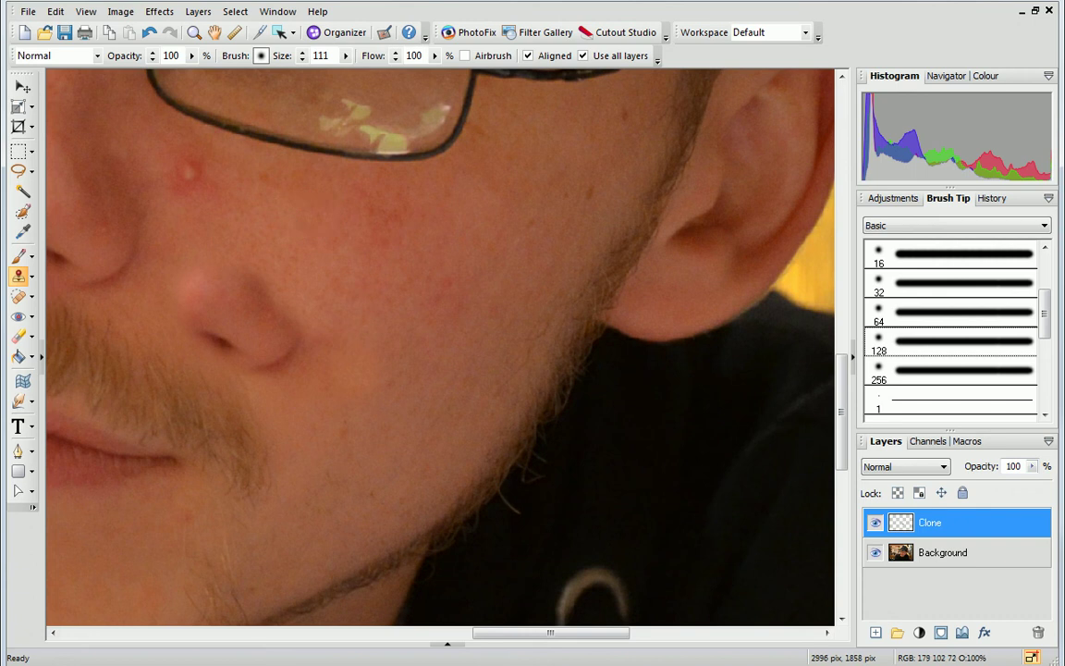
drag(190, 167, 165, 158)
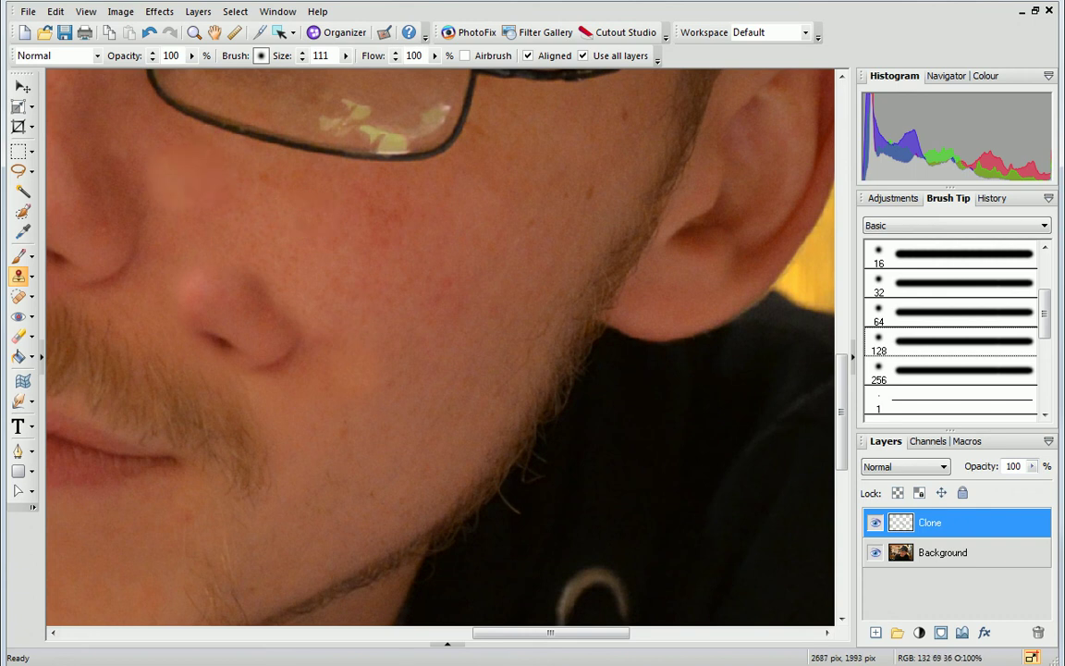
Erase the stray nose copy from the cheek with a size-101 Standard Eraser, undoing the leftover dent.
click(31, 337)
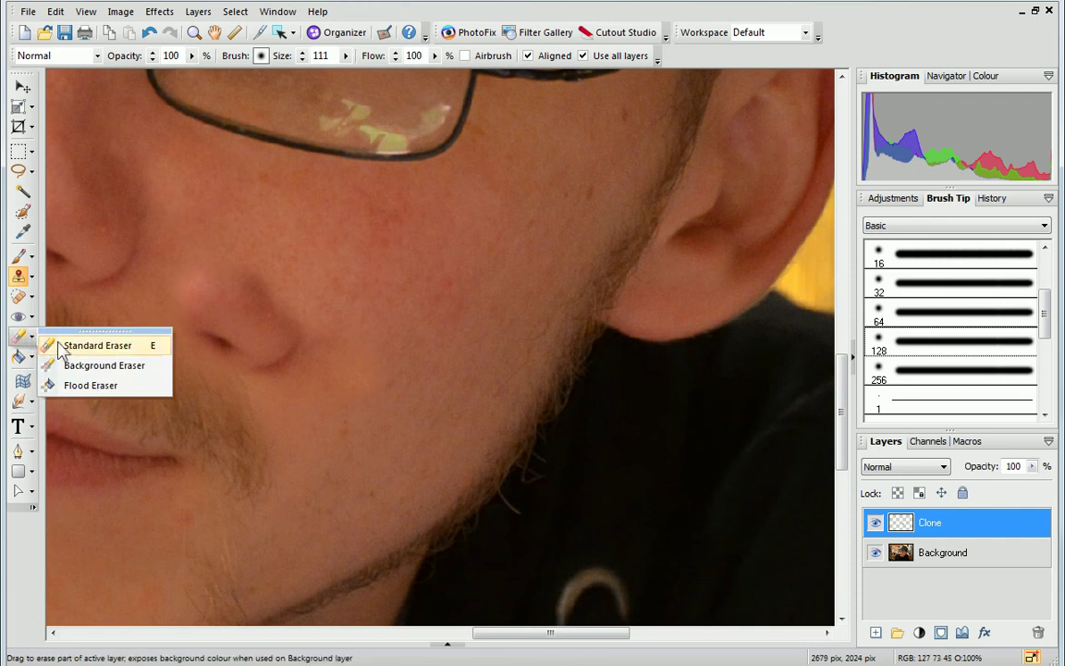
click(58, 344)
drag(141, 58, 101, 64)
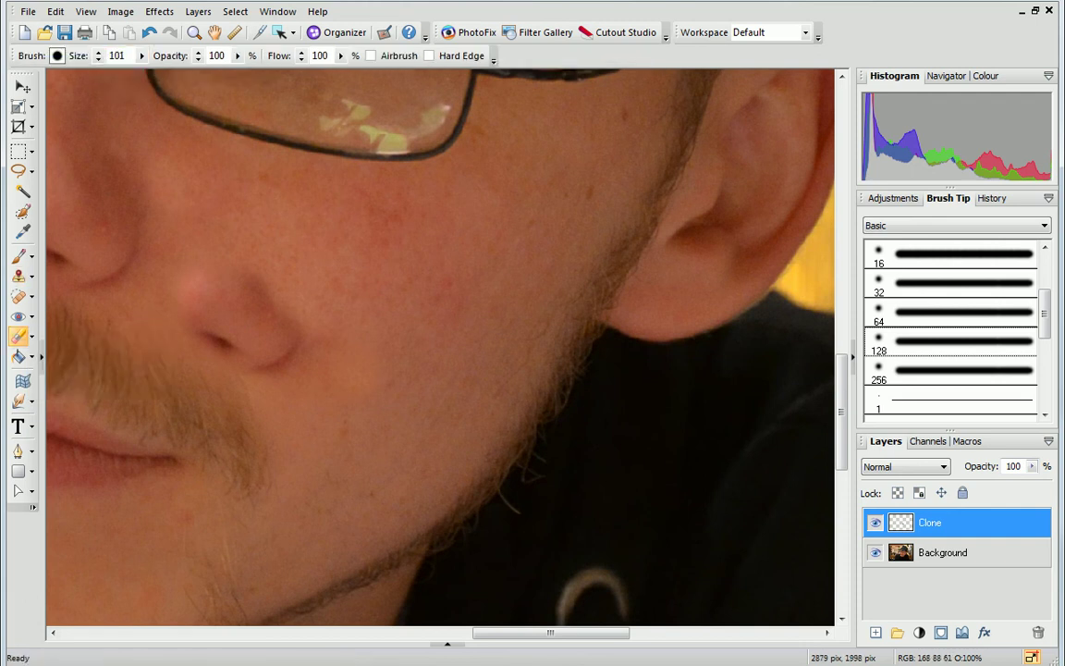
mouse_move(225, 321)
mouse_down()
mouse_move(245, 310)
mouse_move(277, 315)
mouse_up()
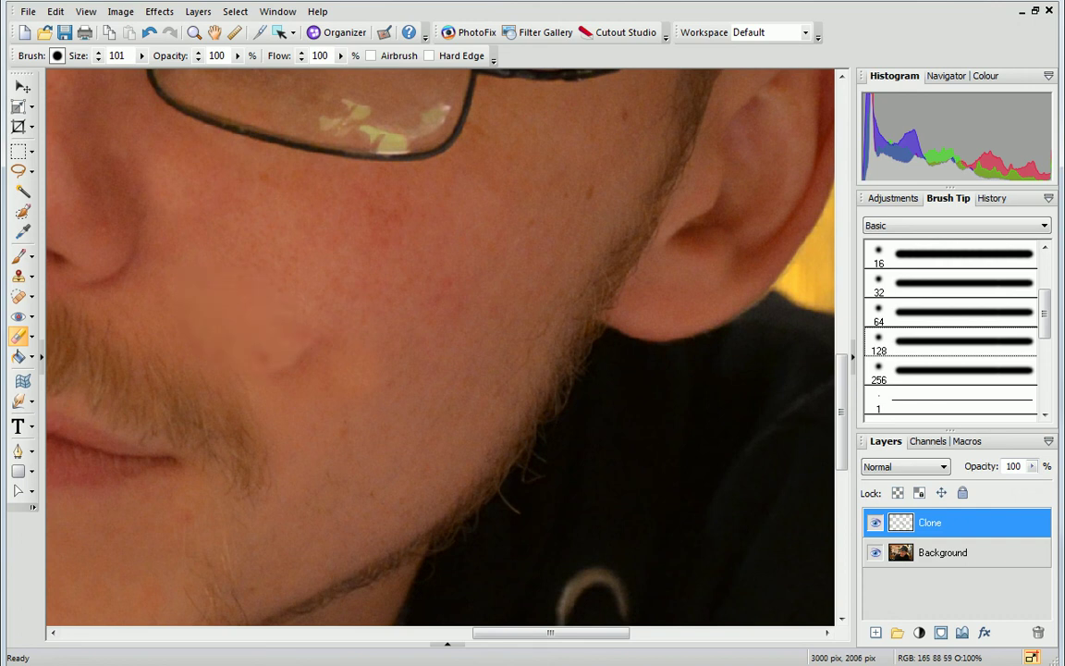
key(ctrl+z)
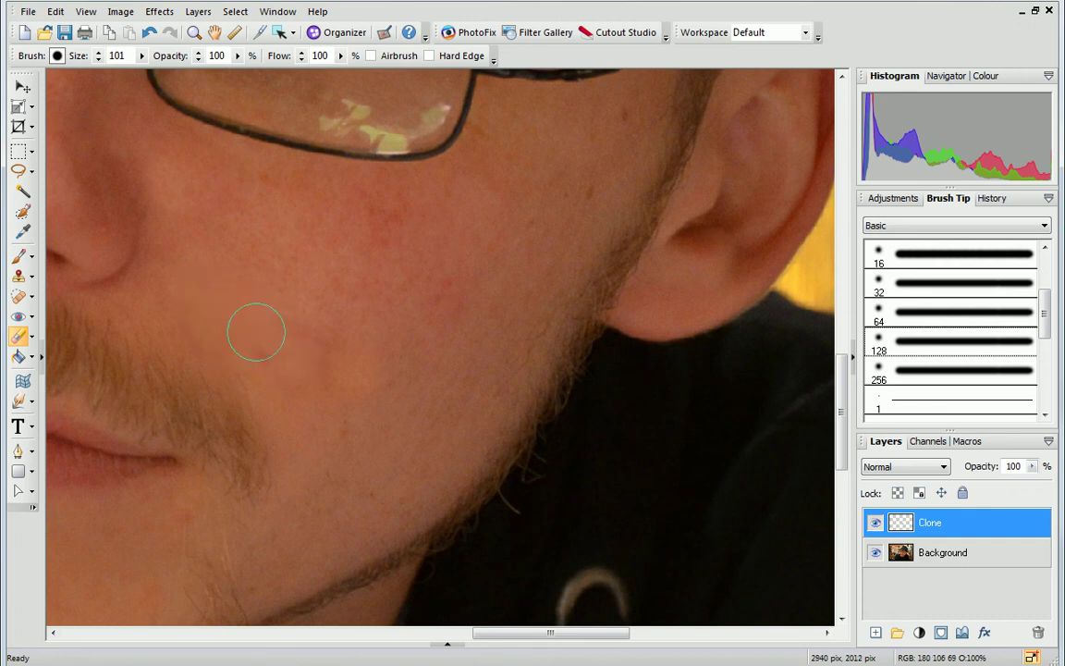
Zoom out to view the whole face and hat with the cleaned-up cheeks.
scroll(256, 331, down, 5)
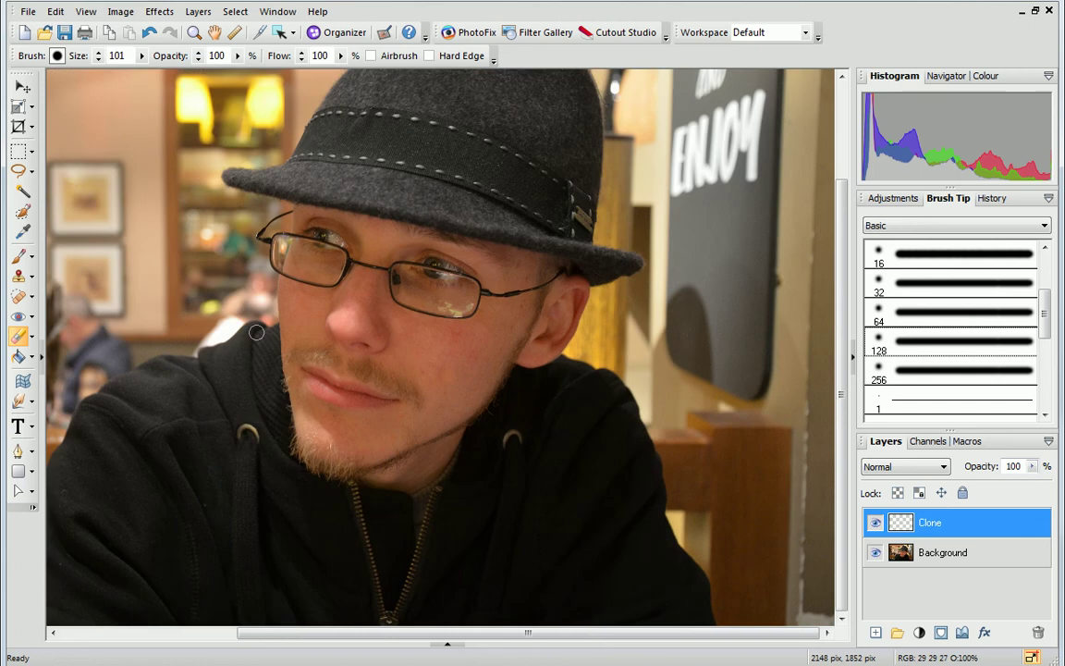